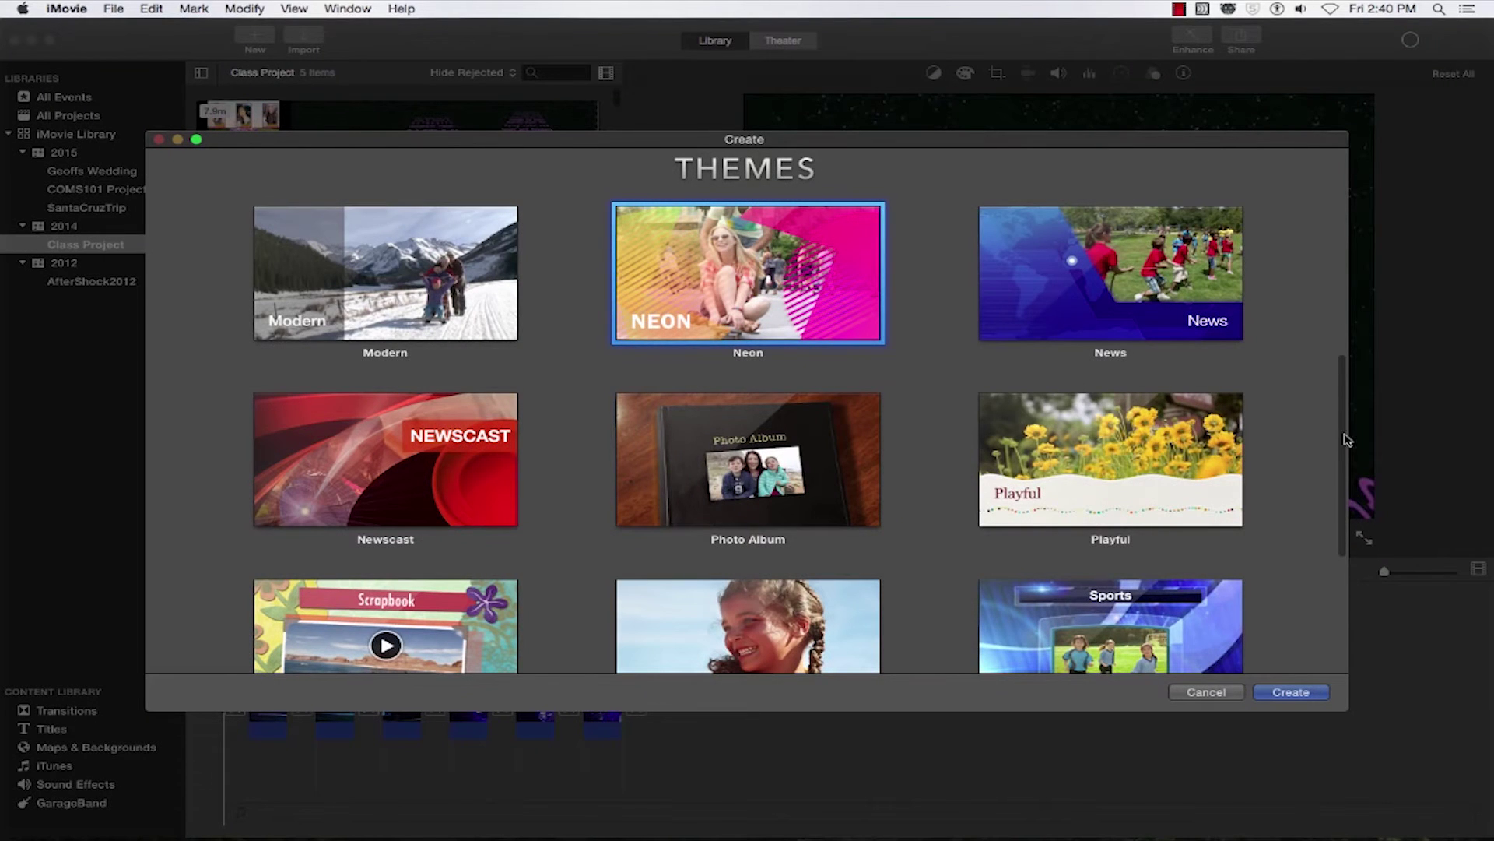
pyautogui.moveTo(1345, 440); pyautogui.dragTo(1310, 314)
pyautogui.scroll(3, 1310, 313)
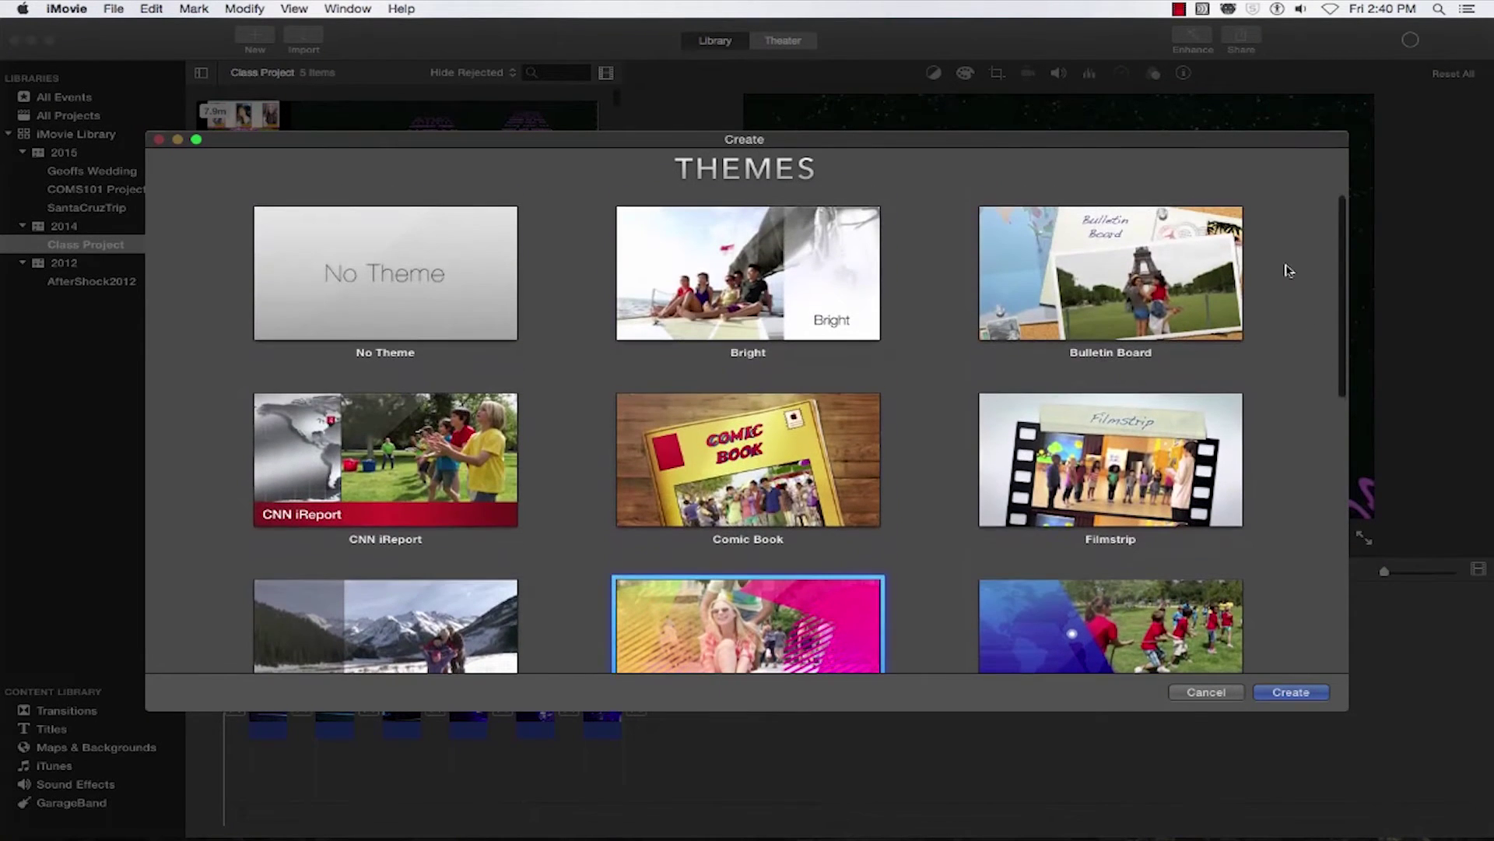
# Step: Pick the Filmstrip theme to create the empty Class Project movie
pyautogui.click(1110, 457)
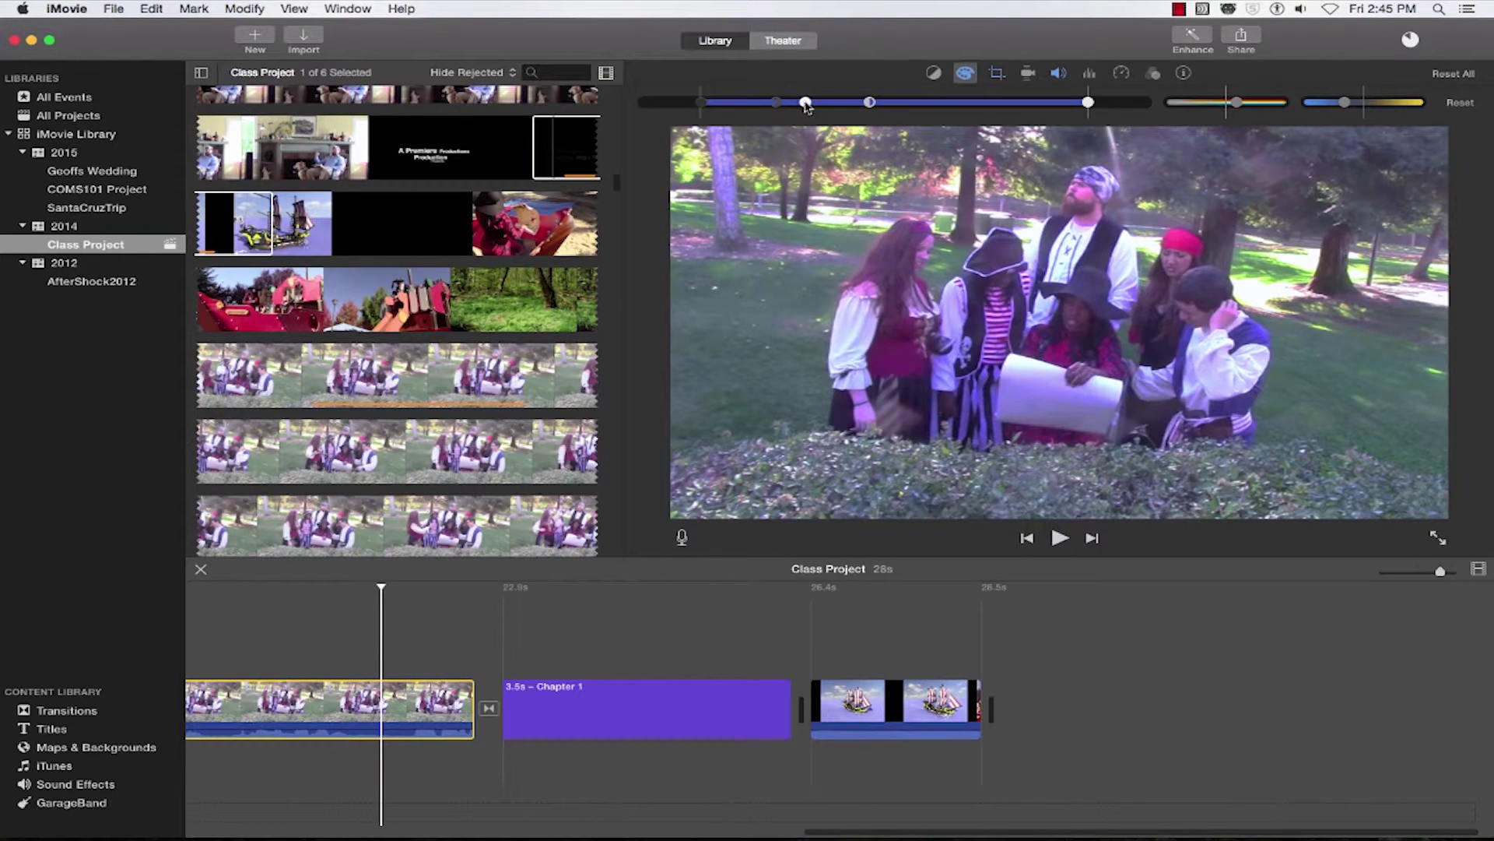
pyautogui.moveTo(807, 105); pyautogui.dragTo(782, 106)
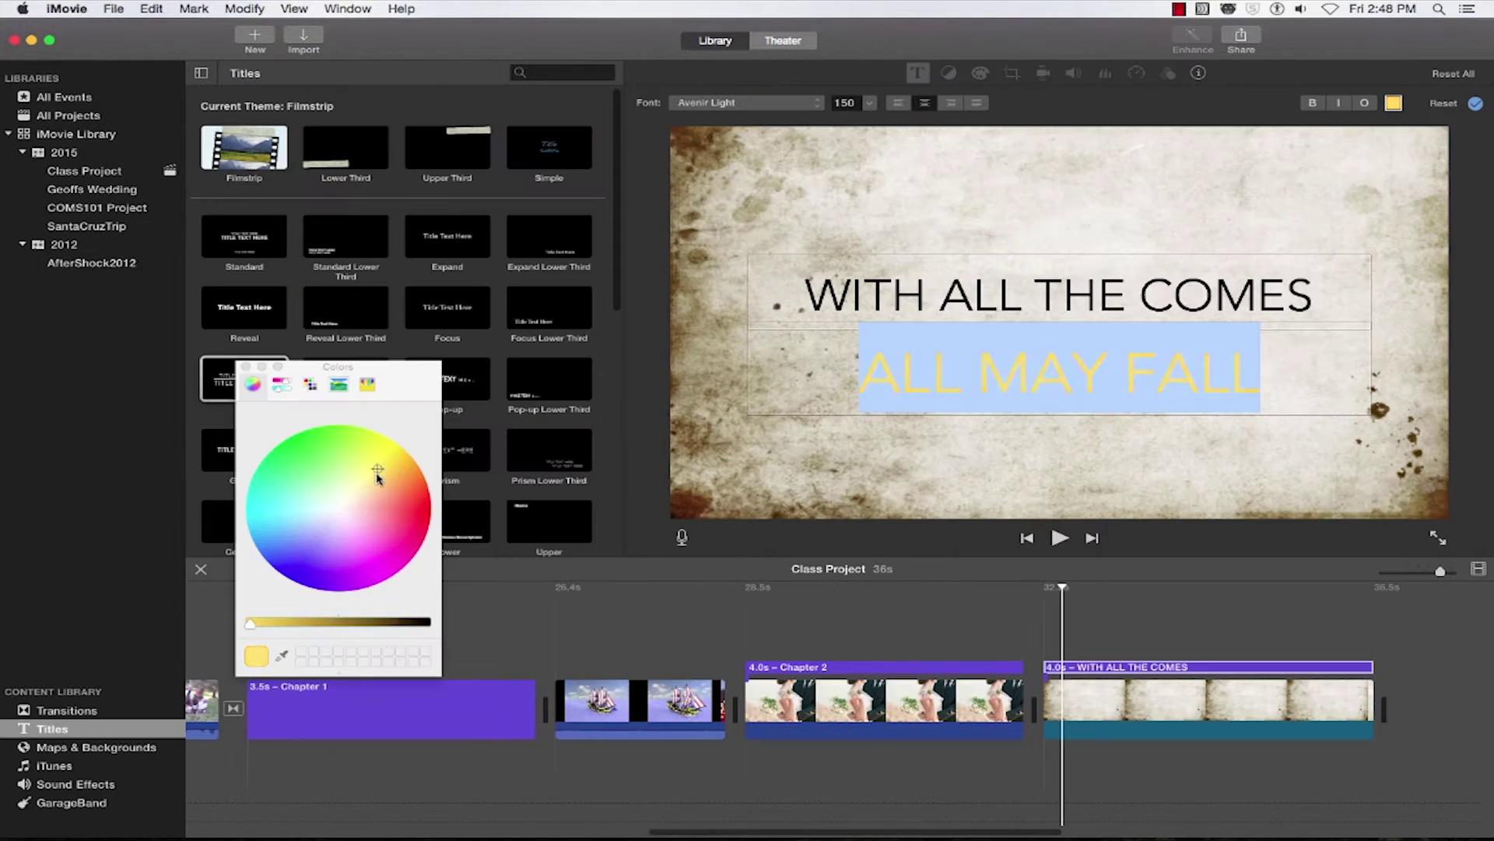
pyautogui.moveTo(377, 475); pyautogui.dragTo(408, 501)
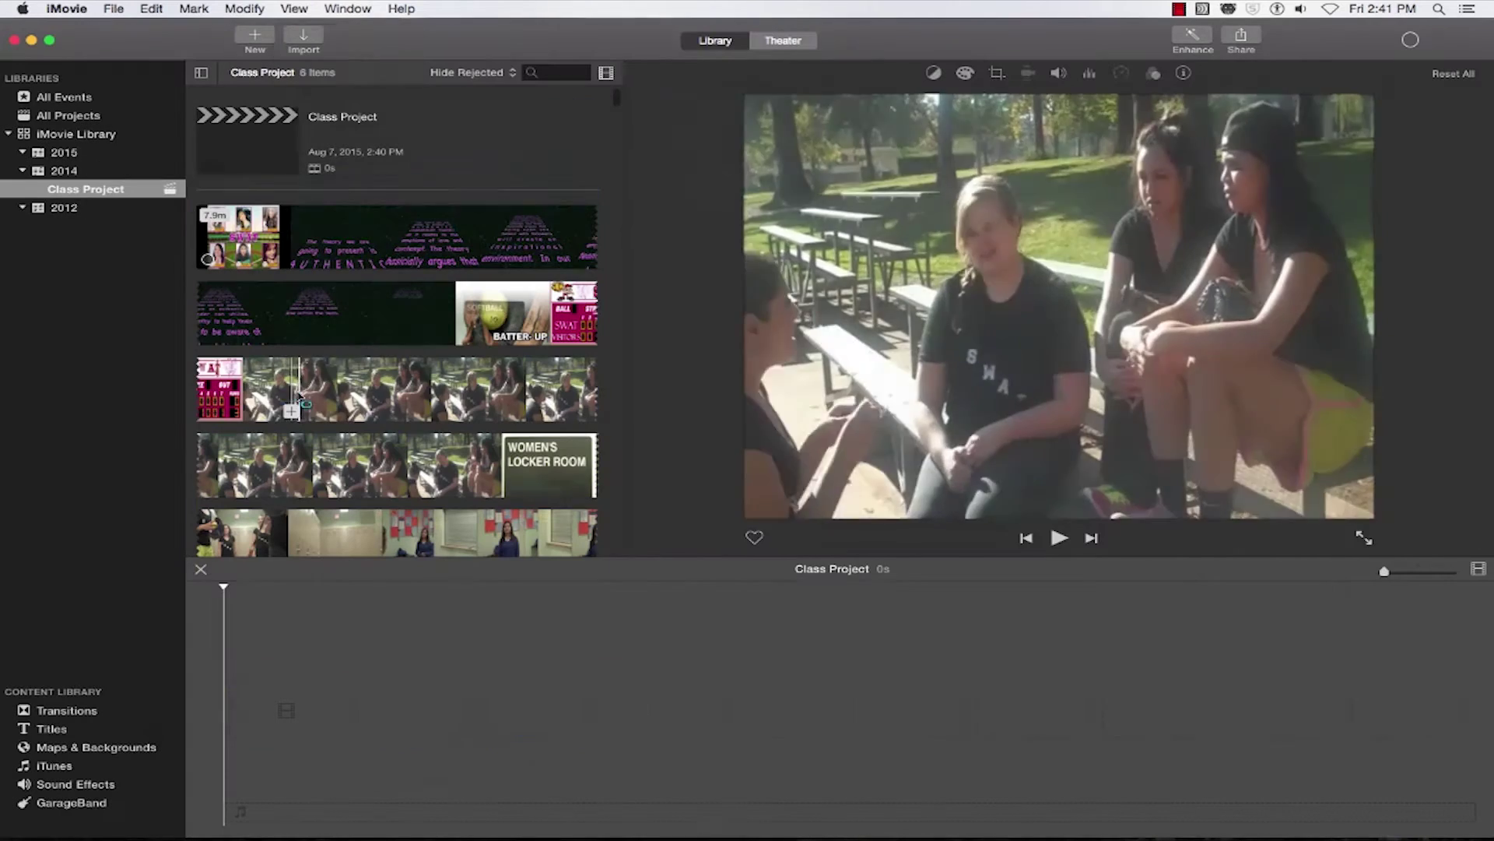
# Step: Add the third browser clip, a closing title and the wedding clip to the timeline, then preview
pyautogui.click(292, 391)
pyautogui.moveTo(351, 392); pyautogui.dragTo(256, 709)
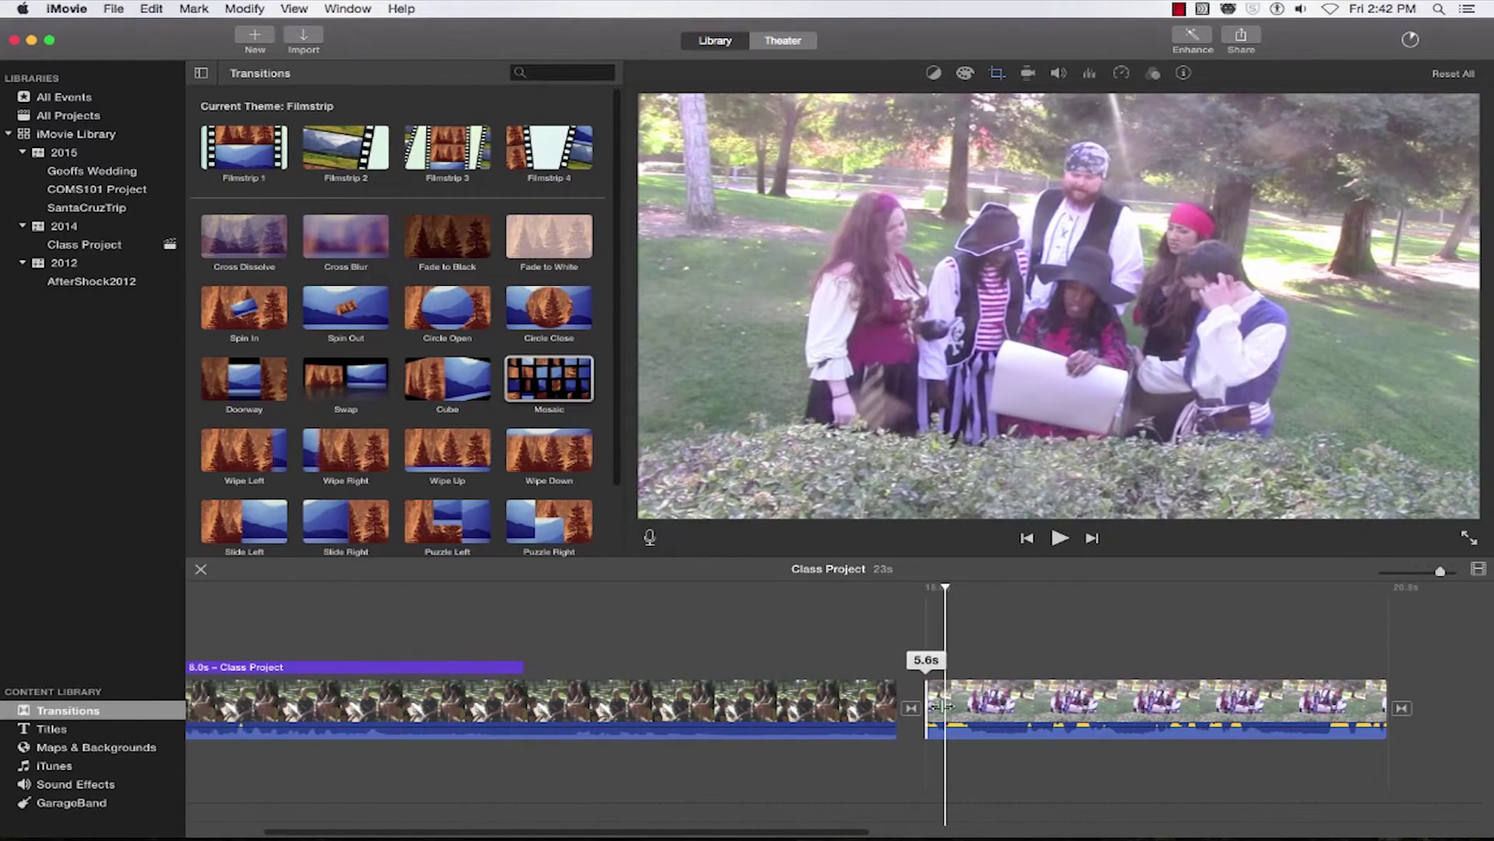
pyautogui.moveTo(550, 149); pyautogui.dragTo(1448, 709)
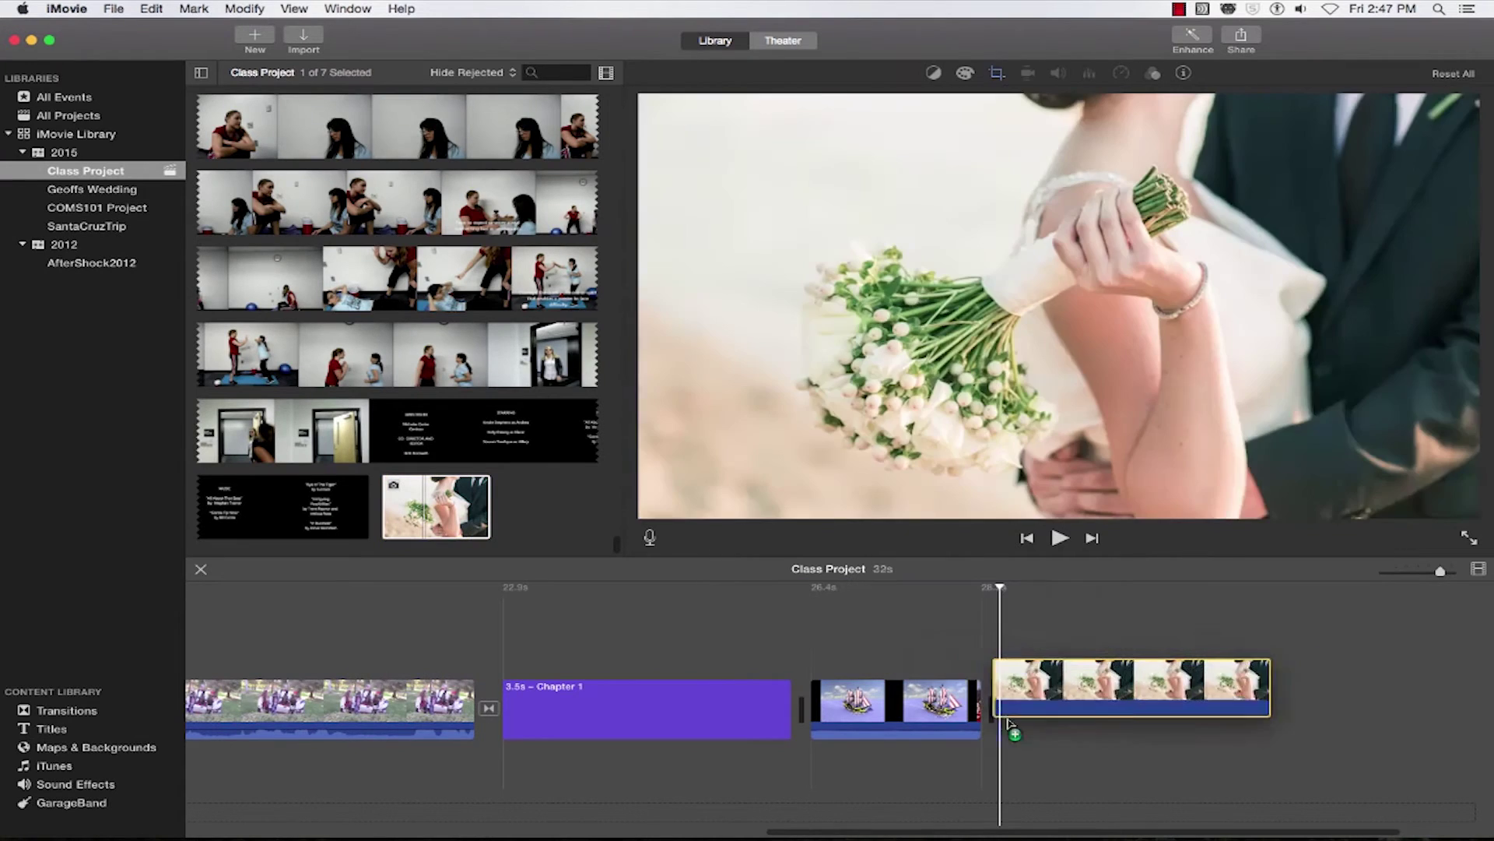
pyautogui.moveTo(436, 505); pyautogui.dragTo(1000, 709)
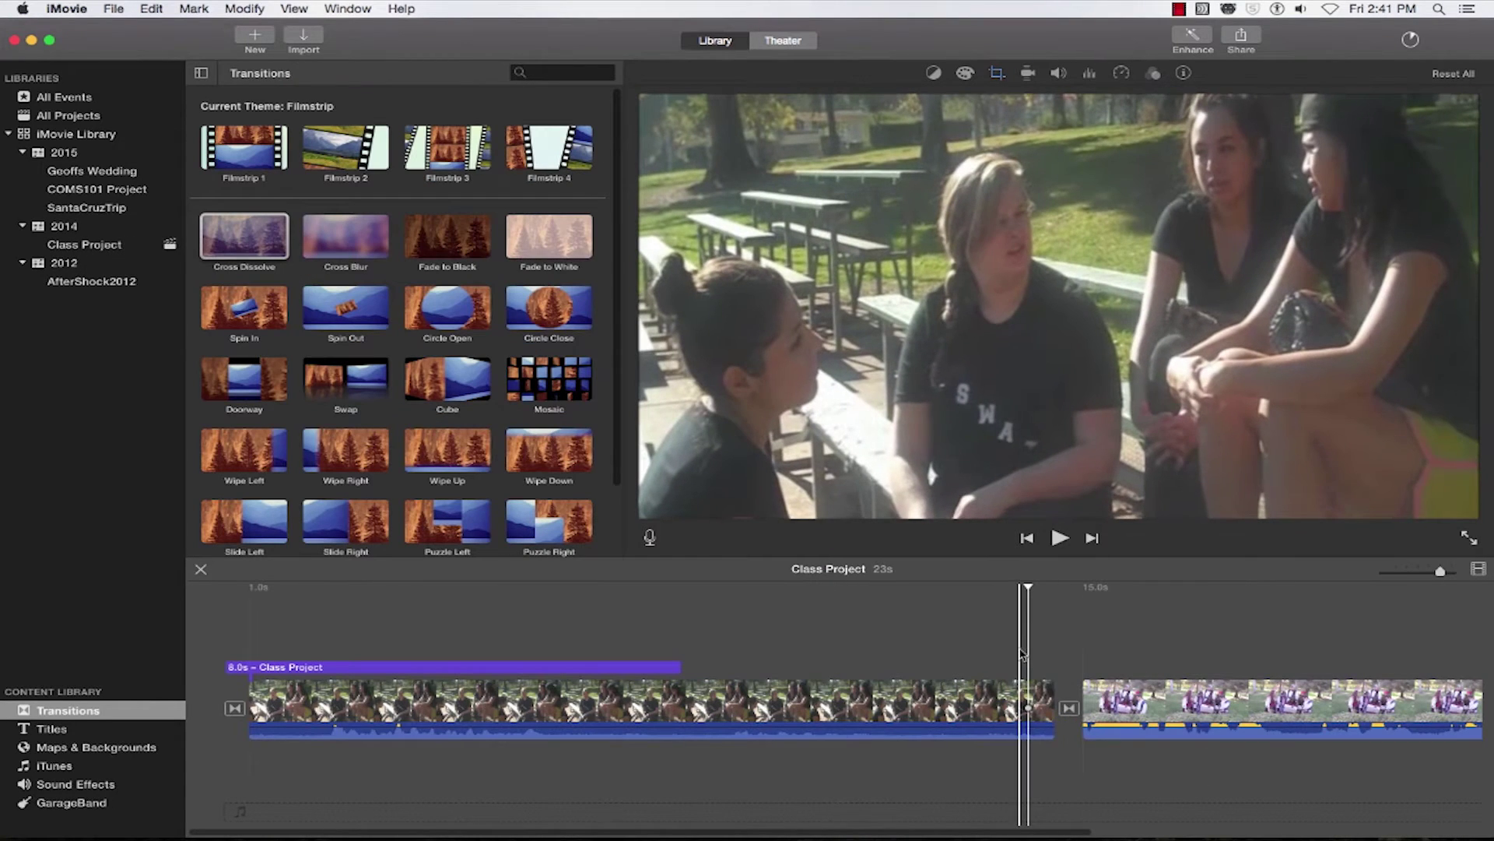
pyautogui.press('space')
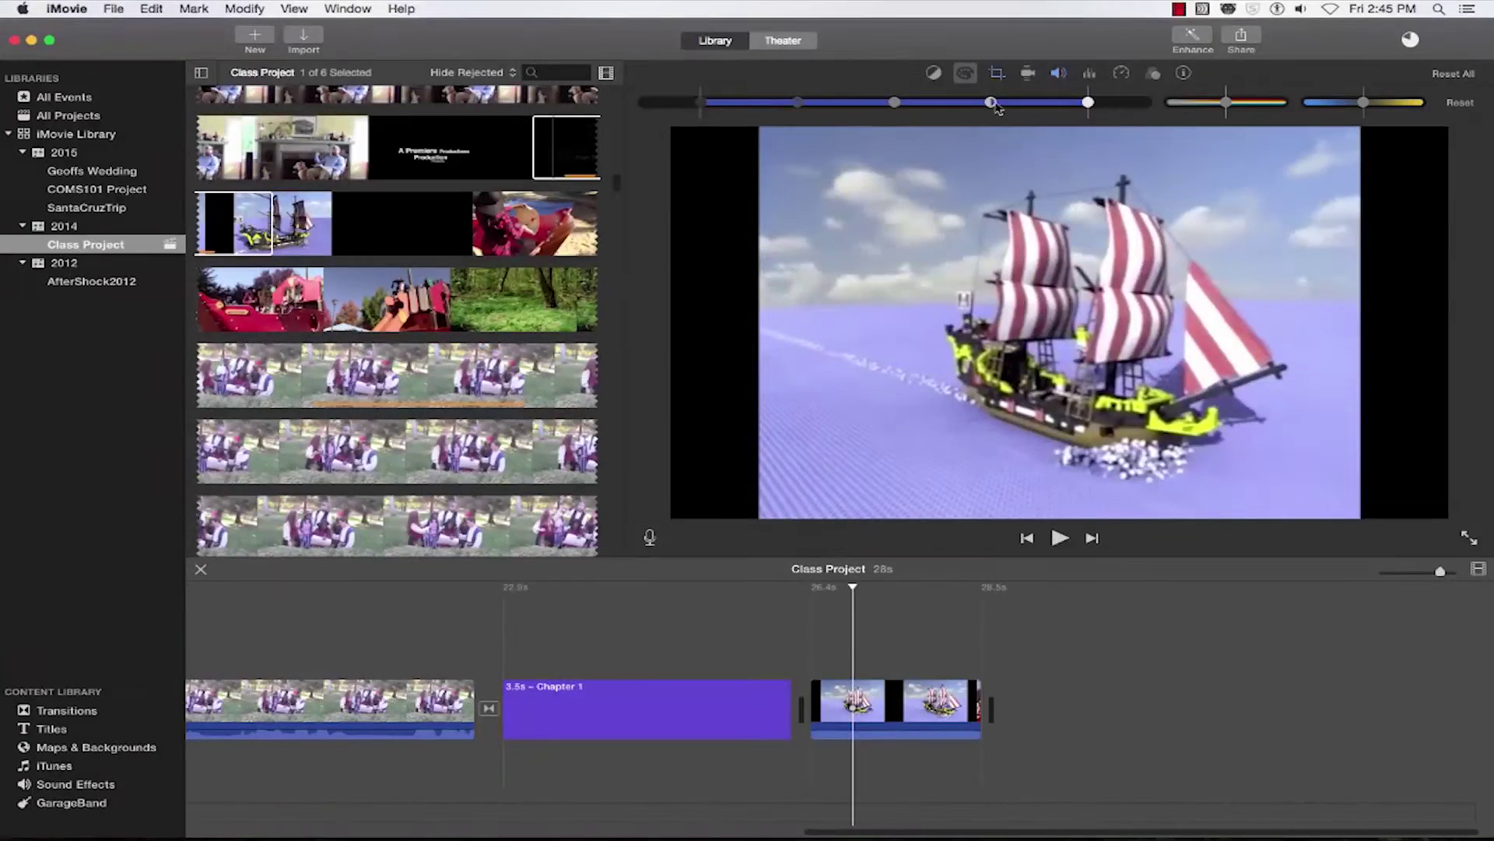
# Step: Brighten and desaturate the ship clip, then start sharing the movie to YouTube
pyautogui.moveTo(980, 103); pyautogui.dragTo(1036, 102)
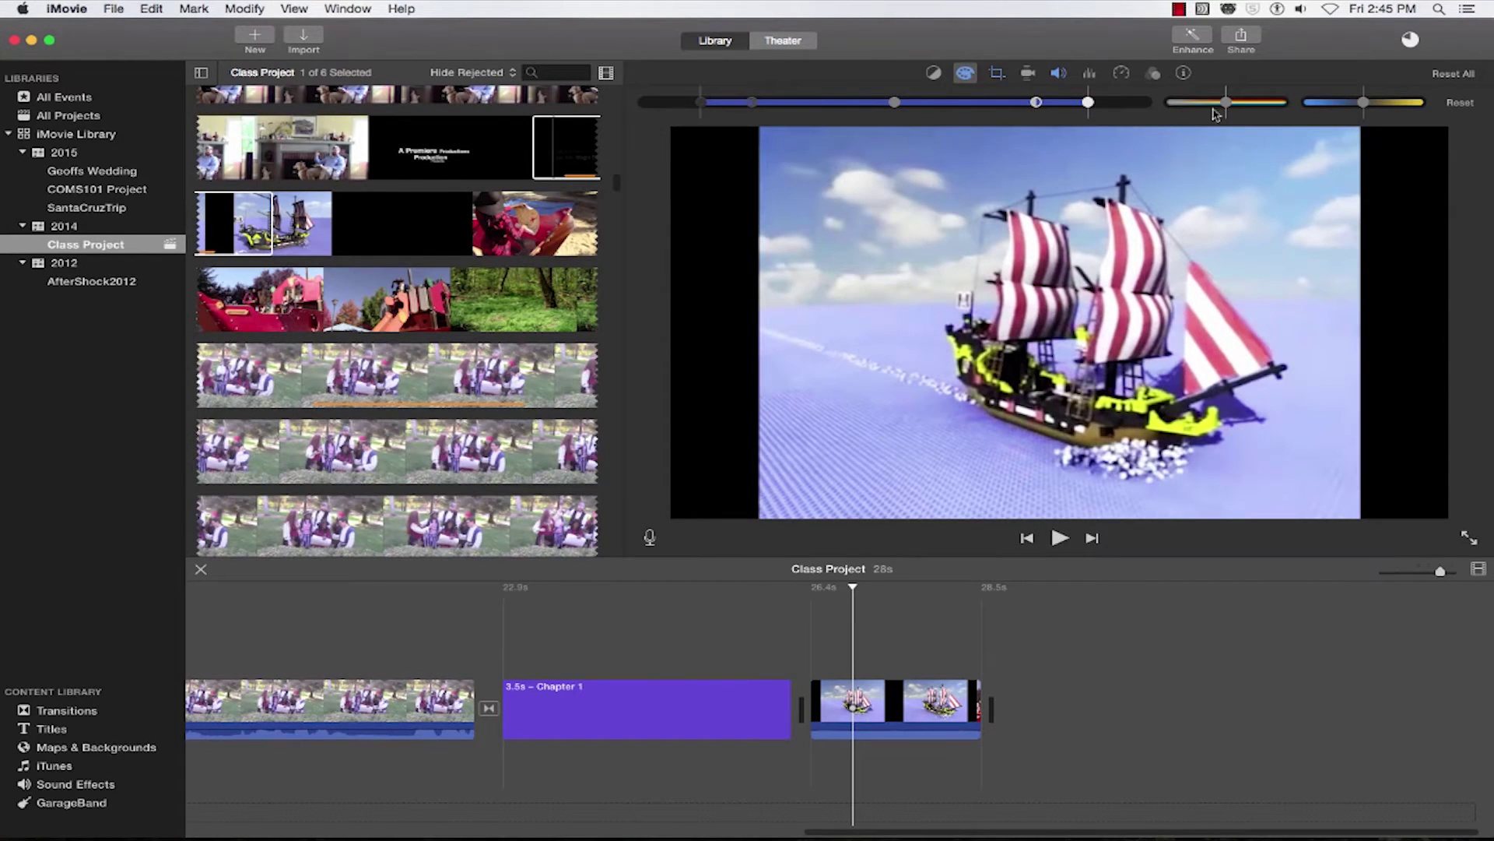
pyautogui.moveTo(1189, 105); pyautogui.dragTo(1187, 106)
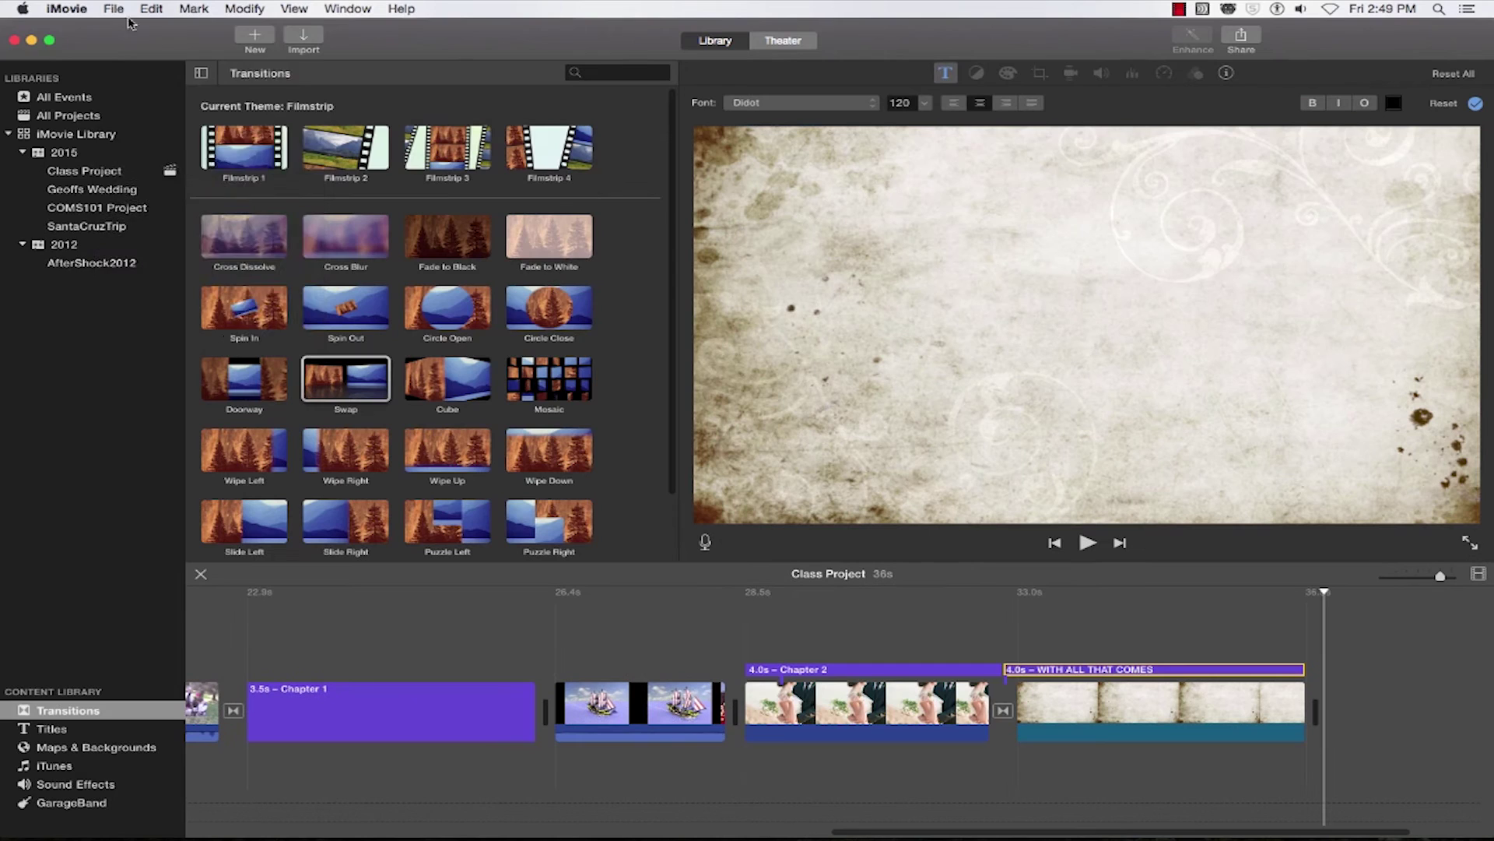
pyautogui.click(114, 8)
pyautogui.moveTo(131, 223)
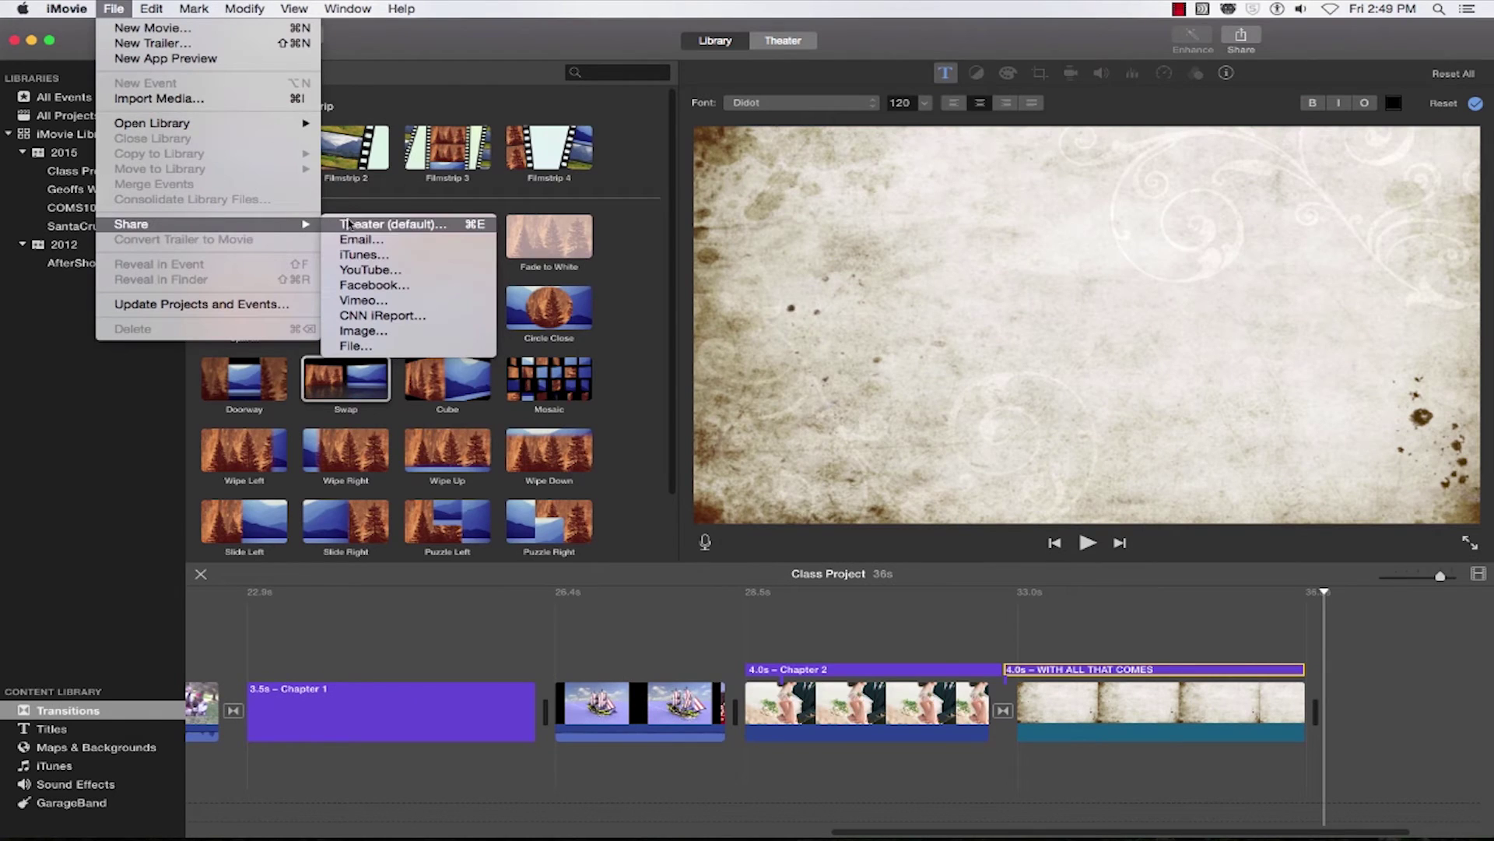
pyautogui.click(382, 269)
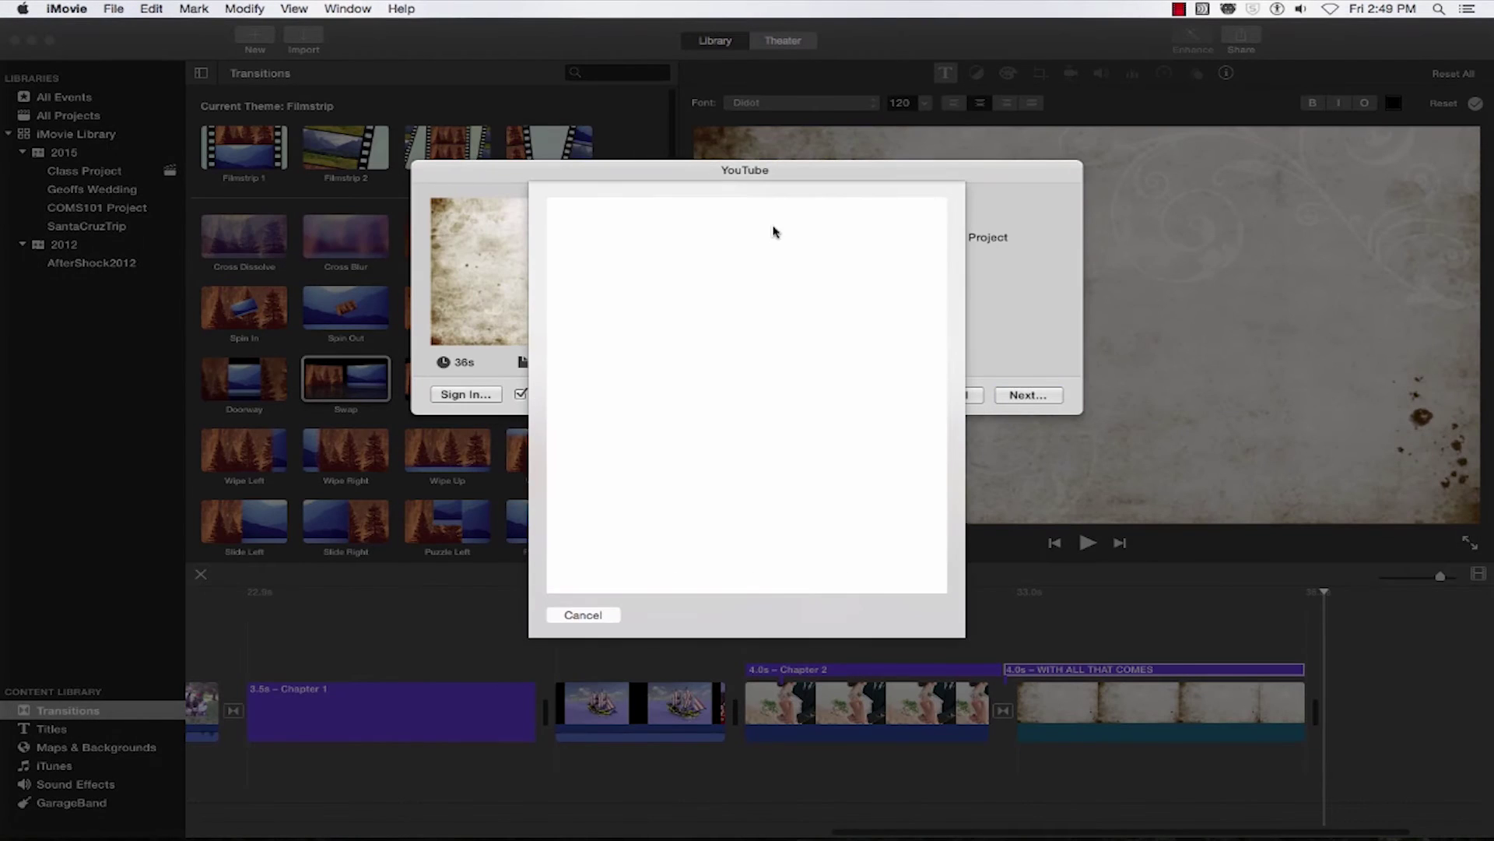